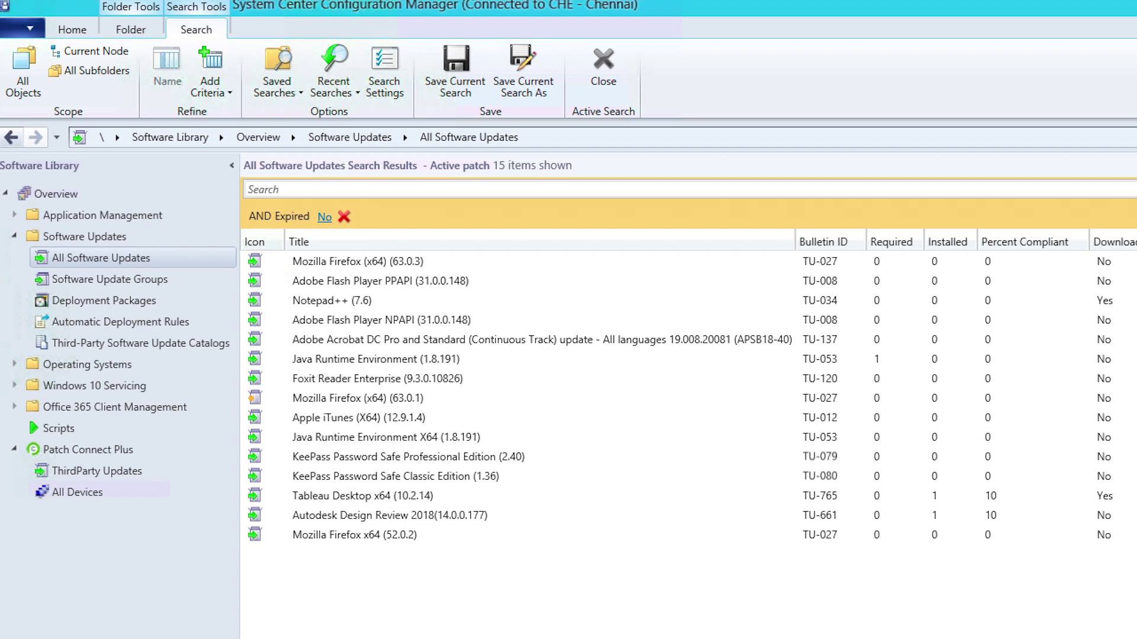
Deploy the Java Runtime Environment (1.8.191) update, targeting the All Systems collection.
{"action": "right_click", "coordinate": [398, 372]}
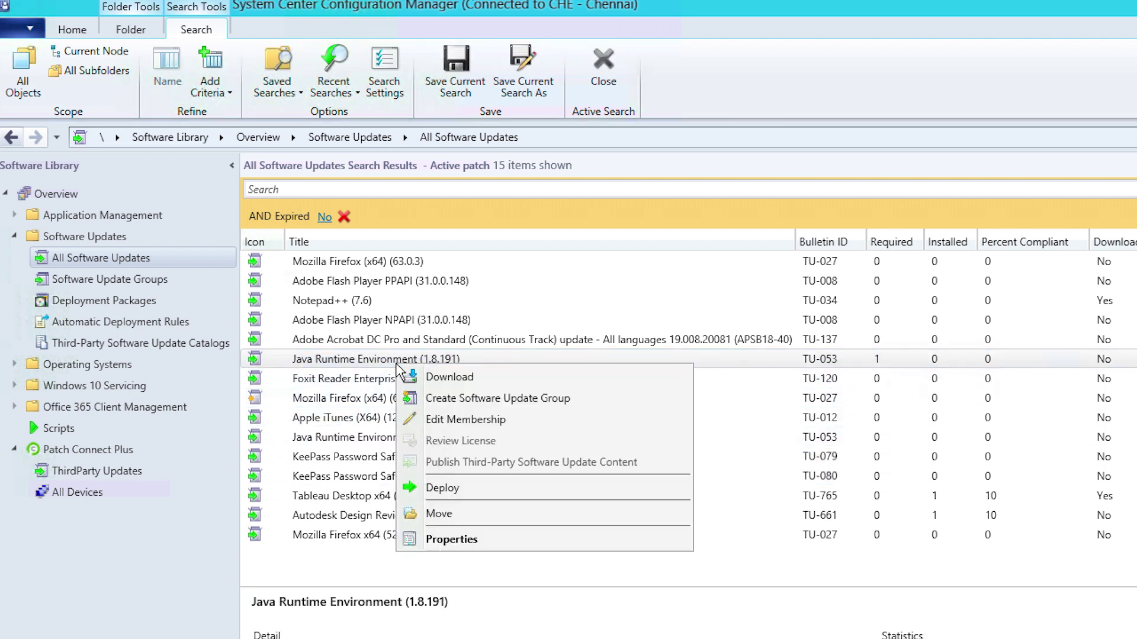
{"action": "left_click", "coordinate": [450, 489]}
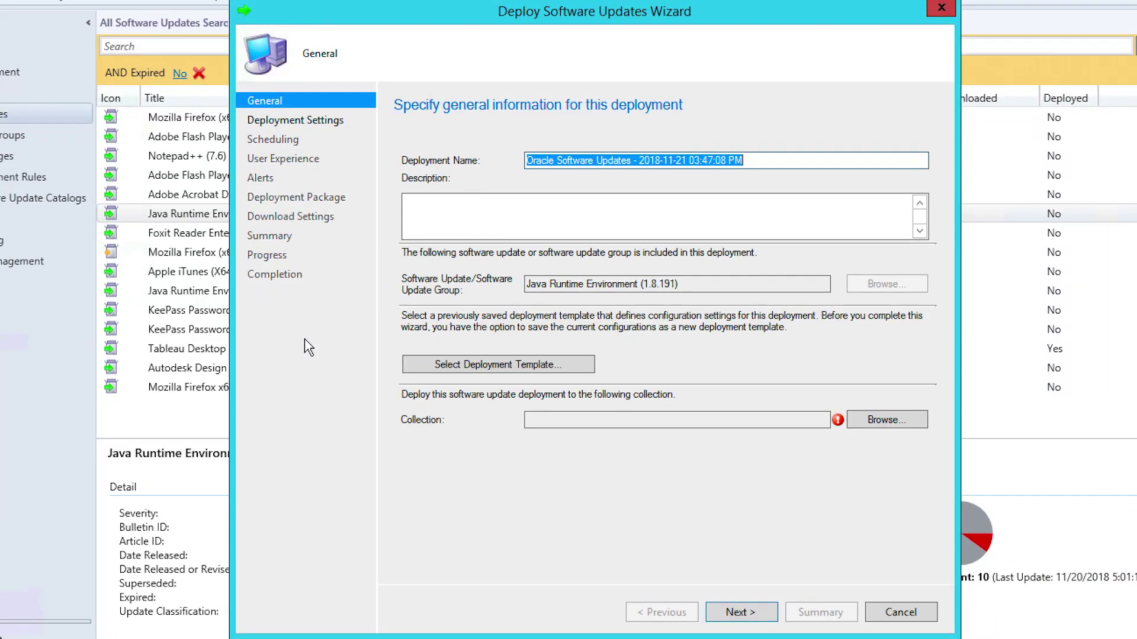
{"action": "left_click", "coordinate": [878, 420]}
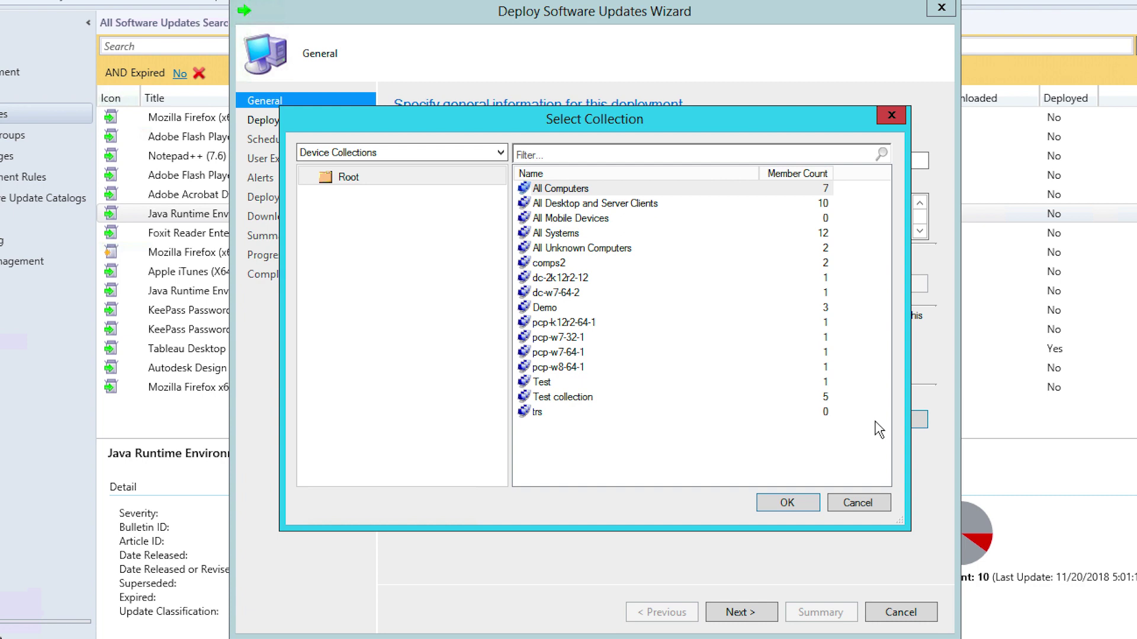
{"action": "left_click", "coordinate": [651, 235]}
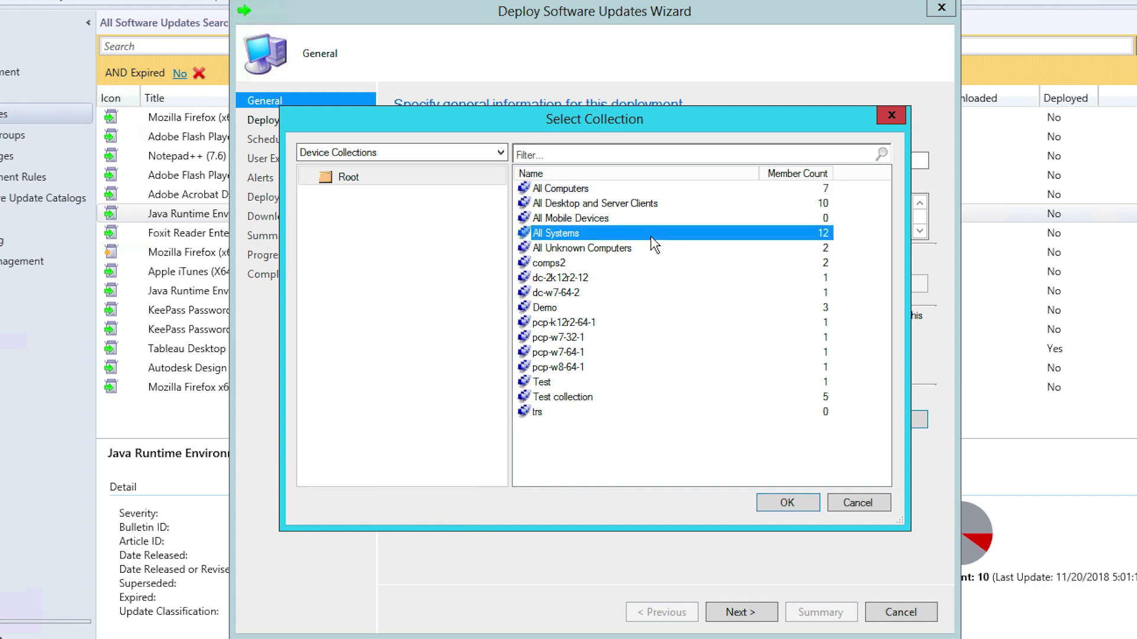
{"action": "left_click", "coordinate": [806, 501]}
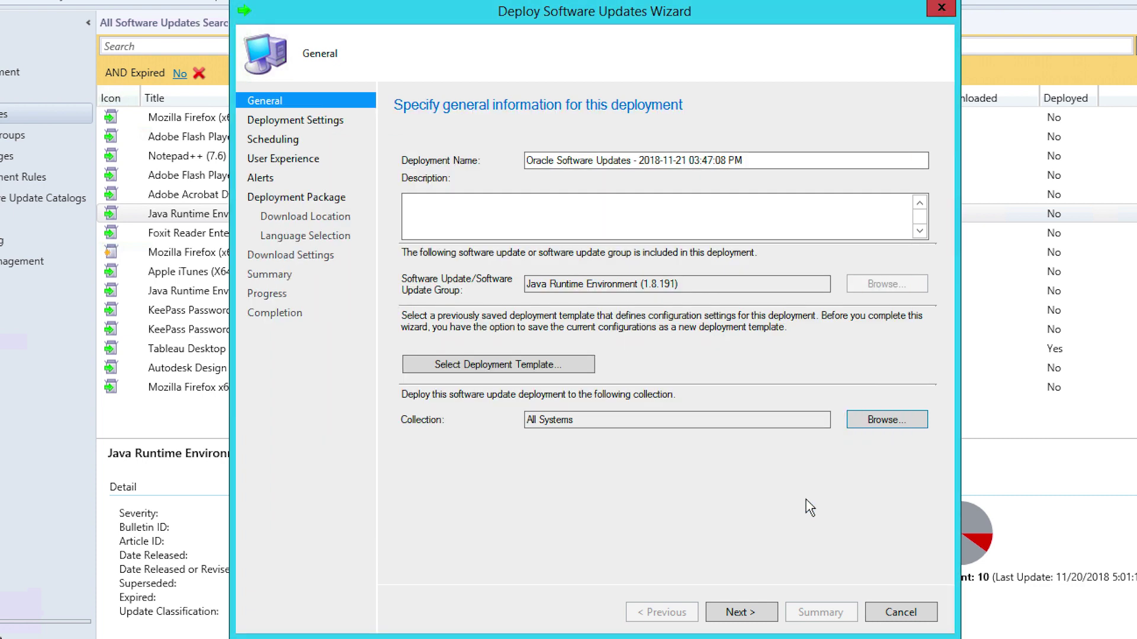
{"action": "left_click", "coordinate": [749, 612]}
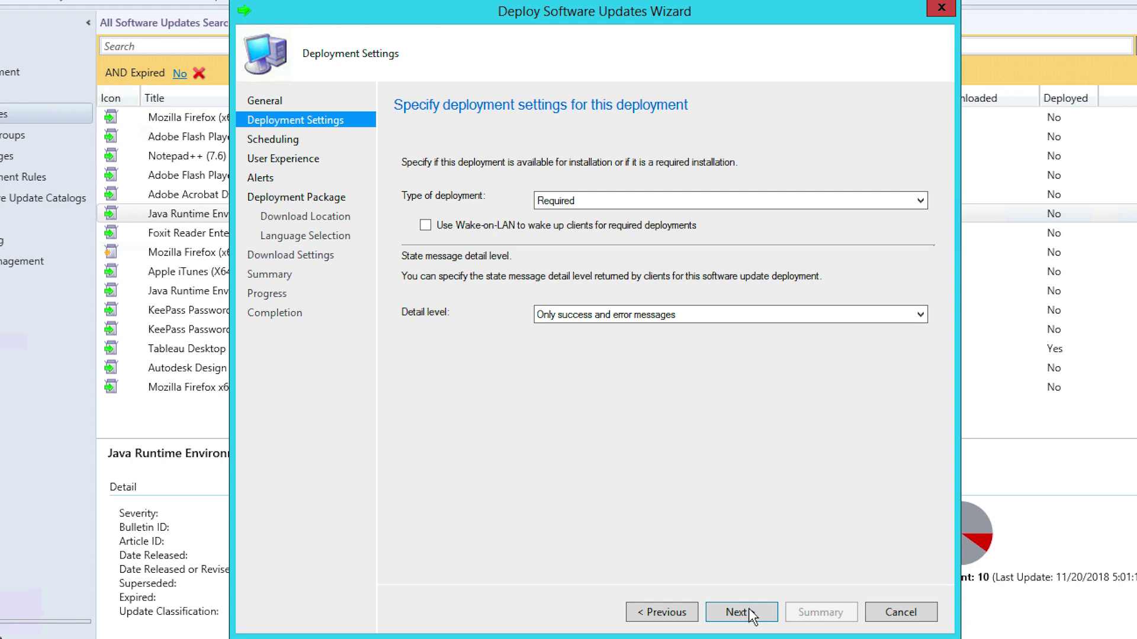
Keep the deployment type Required, reporting only success and error messages.
{"action": "left_click", "coordinate": [748, 608]}
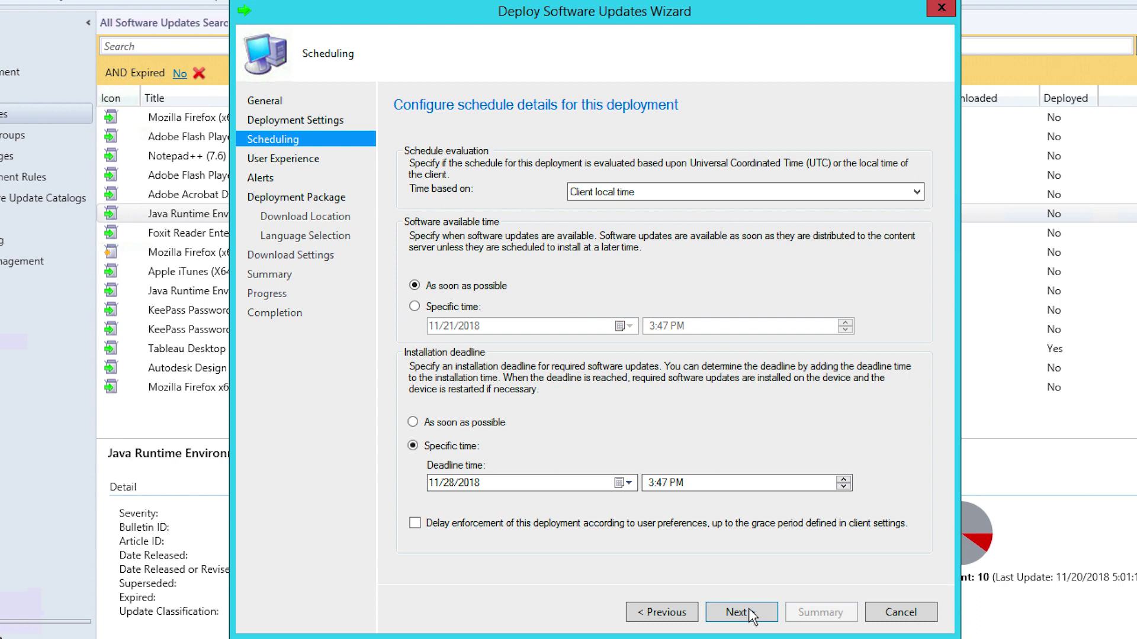
Set the installation deadline to as soon as possible and suppress system restarts on servers.
{"action": "left_click", "coordinate": [425, 423]}
{"action": "left_click", "coordinate": [756, 617]}
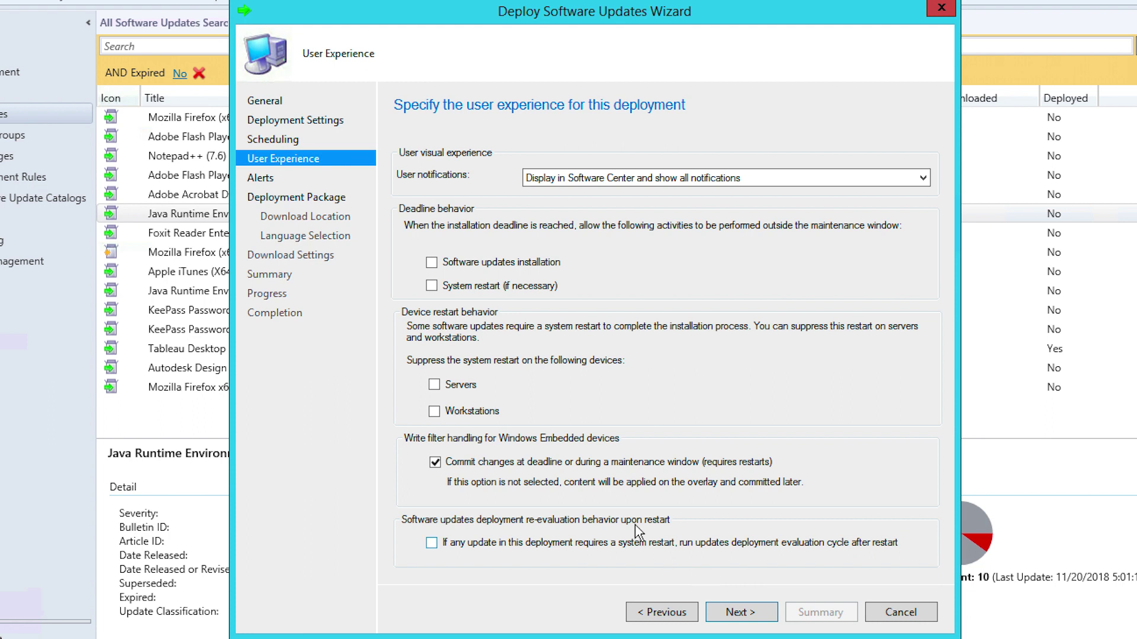
{"action": "left_click", "coordinate": [434, 386]}
{"action": "left_click", "coordinate": [732, 614]}
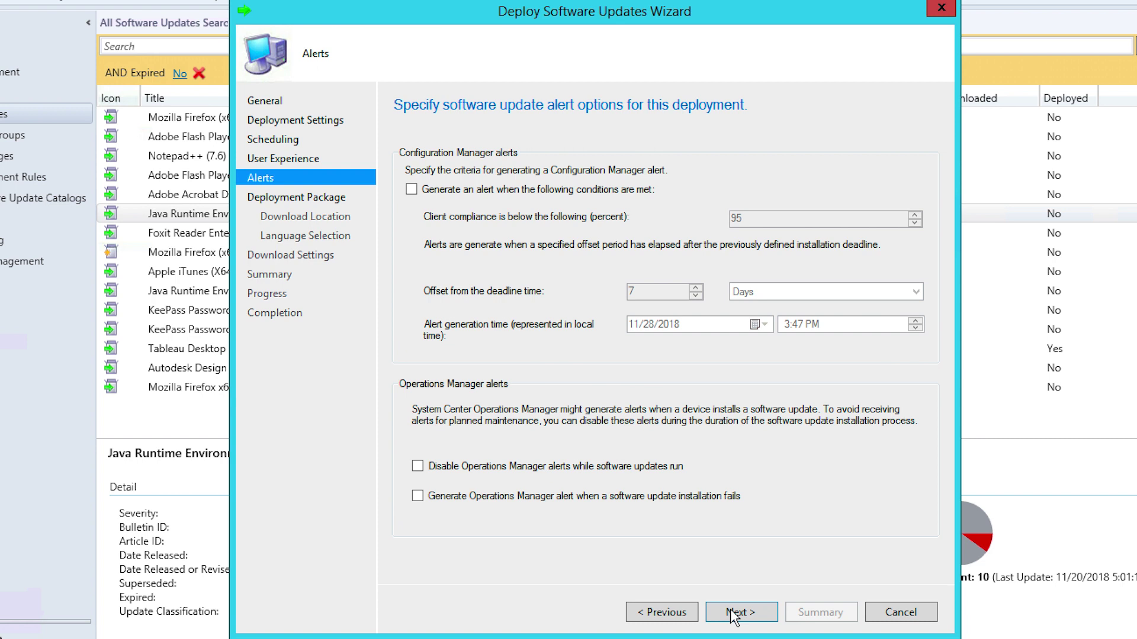
Create a new deployment package 'Java deployment package' sourced from the Java dep pack folder on \pcp-k12r2-64-1\shared.
{"action": "left_click", "coordinate": [734, 613]}
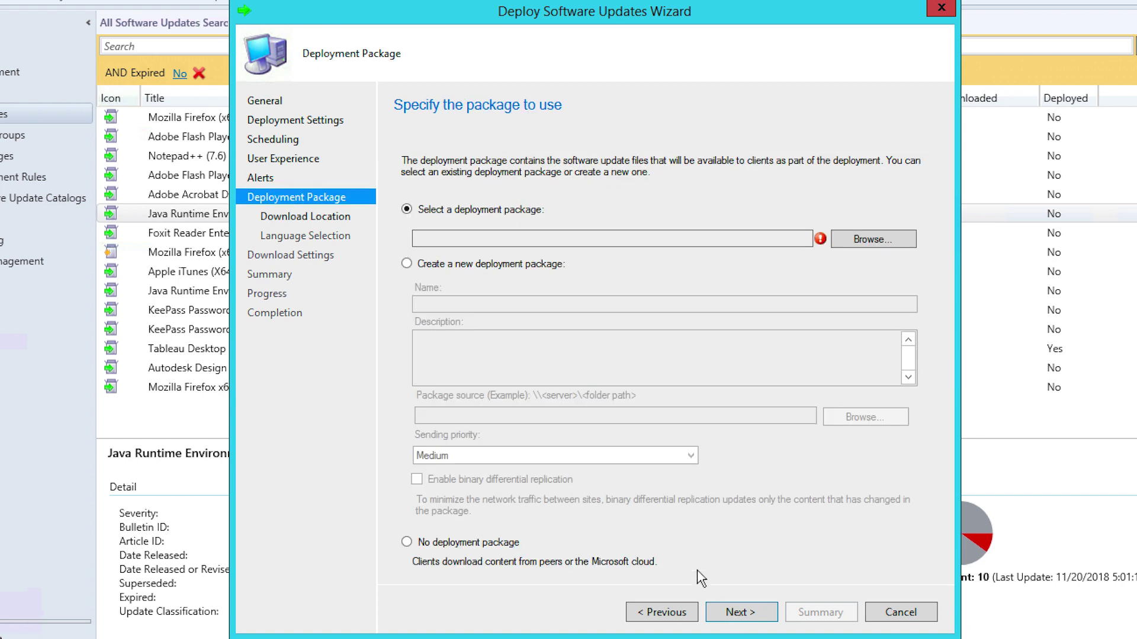
{"action": "left_click", "coordinate": [406, 264]}
{"action": "left_click", "coordinate": [562, 304]}
{"action": "type", "text": "Java deployment package"}
{"action": "left_click", "coordinate": [610, 417]}
{"action": "type", "text": "\\pcp-k12r2-64-1\\shared"}
{"action": "left_click", "coordinate": [855, 422]}
{"action": "scroll", "coordinate": [854, 423], "scroll_direction": "down", "scroll_amount": 10}
{"action": "left_click", "coordinate": [858, 531]}
{"action": "left_click", "coordinate": [900, 600]}
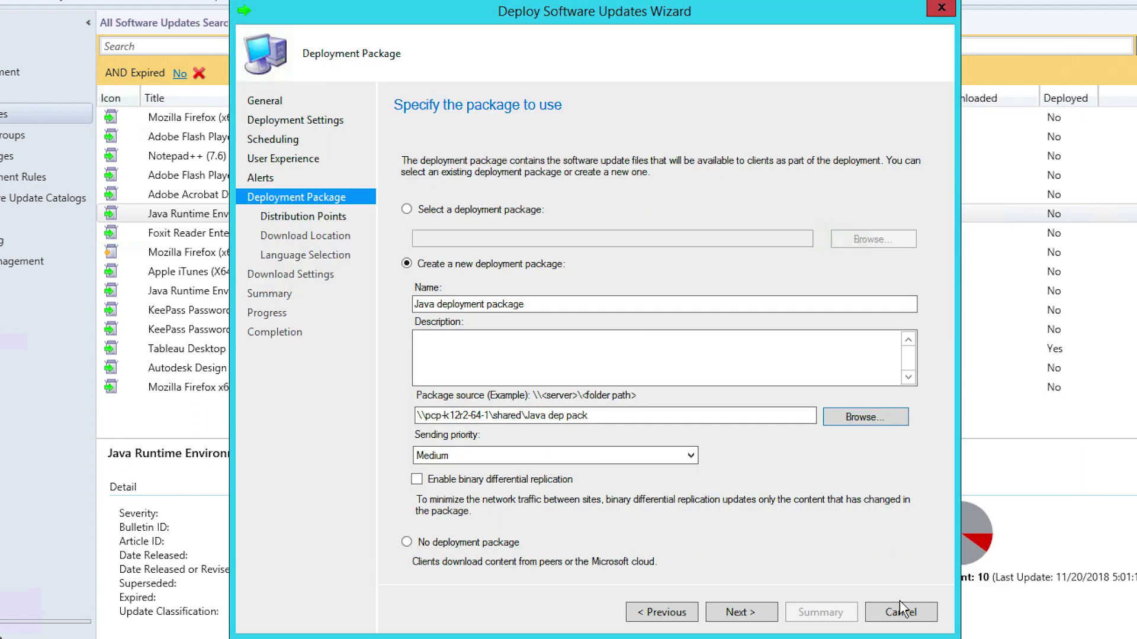
{"action": "left_click", "coordinate": [740, 612]}
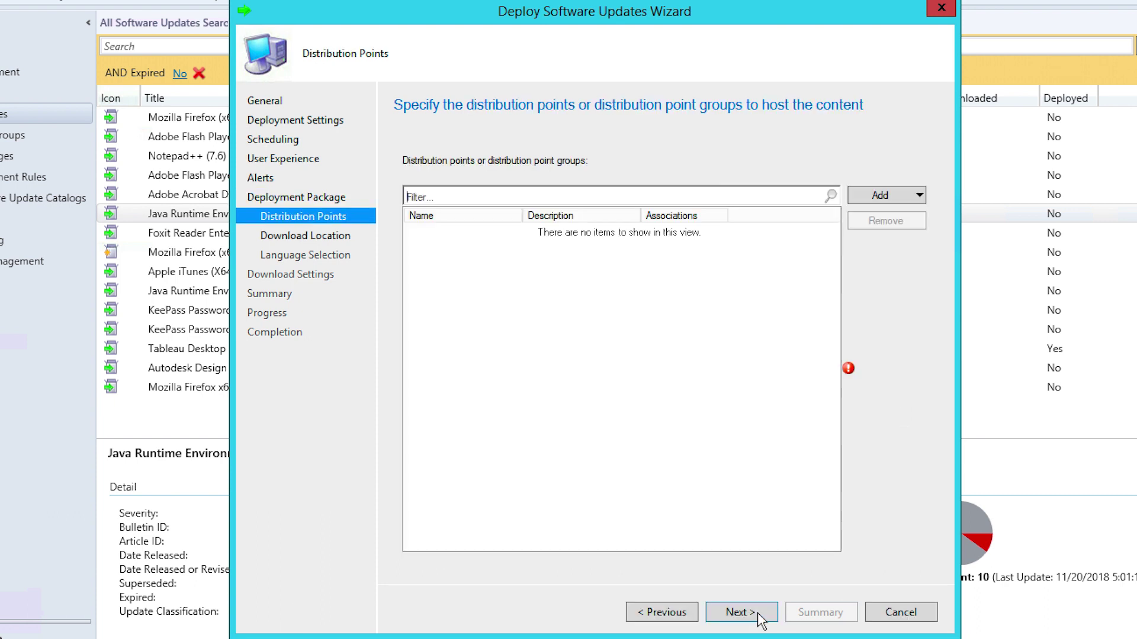
Add distribution point PCP-K12R2-64-1 to host the package content.
{"action": "left_click", "coordinate": [898, 198]}
{"action": "left_click", "coordinate": [898, 217]}
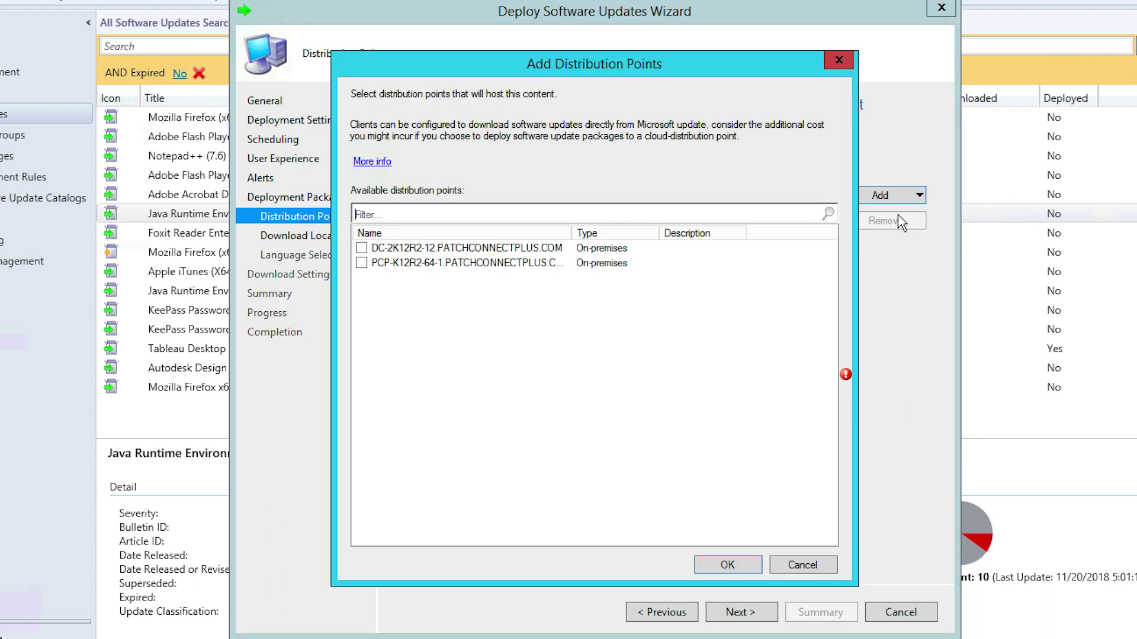
{"action": "left_click", "coordinate": [427, 258]}
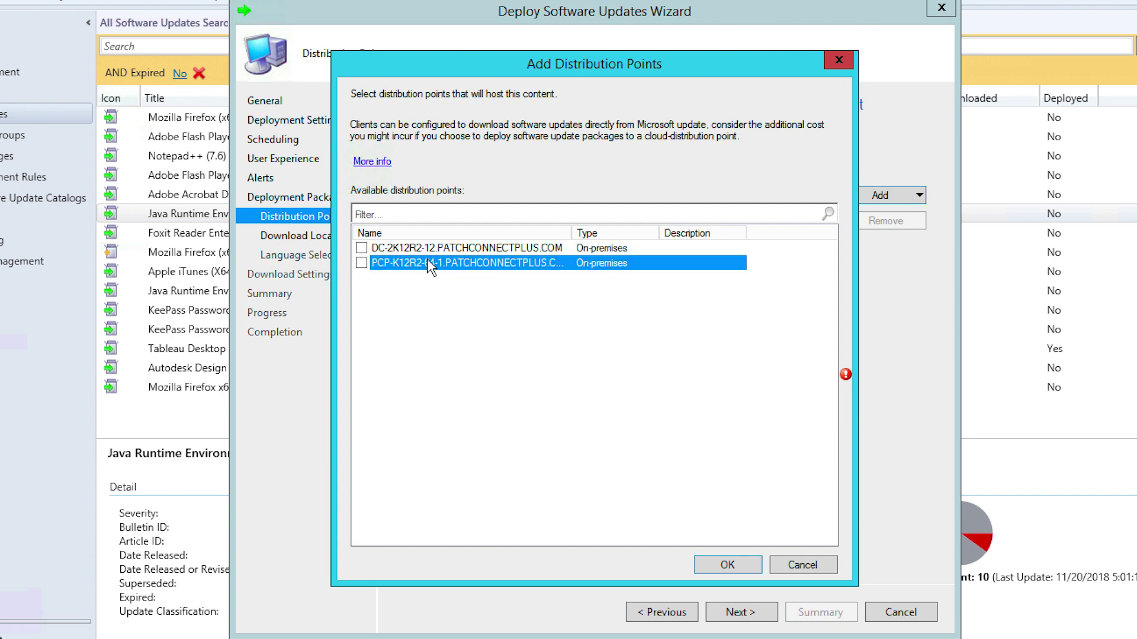
{"action": "left_click", "coordinate": [362, 263]}
{"action": "left_click", "coordinate": [738, 563]}
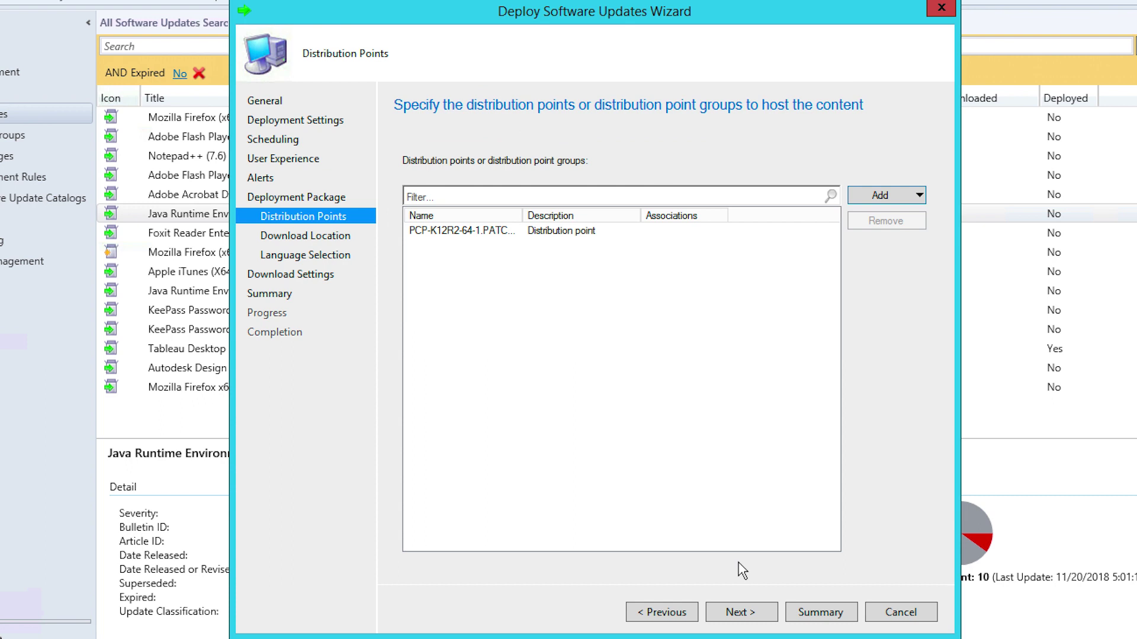
Keep Internet download and default languages; neighbor-boundary clients download from the distribution point and install.
{"action": "left_click", "coordinate": [760, 615]}
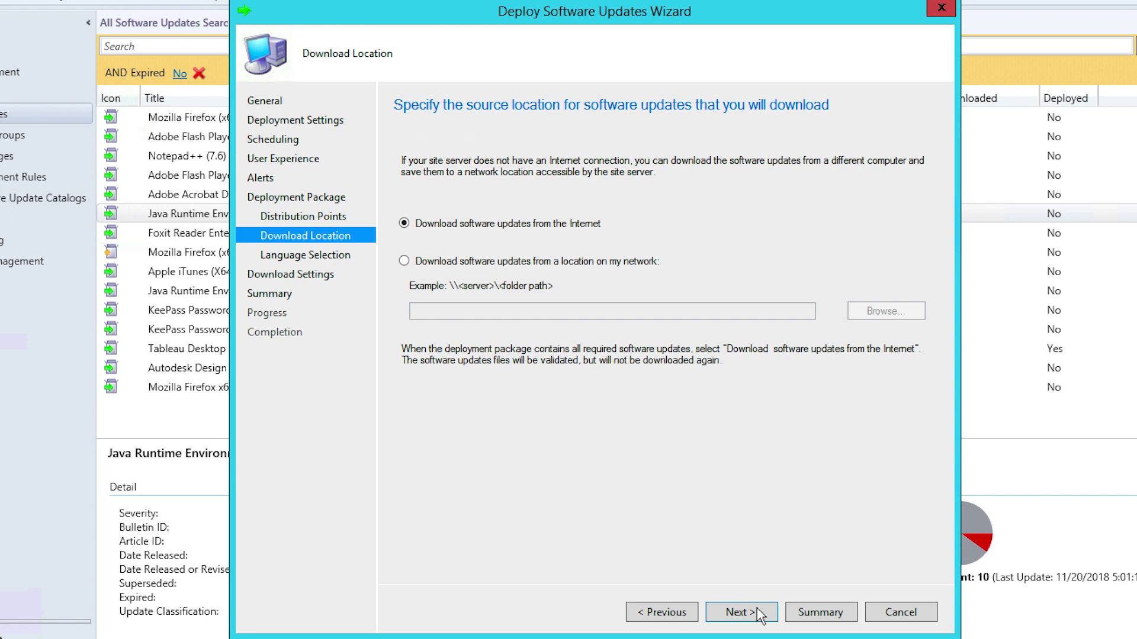
{"action": "left_click", "coordinate": [760, 616]}
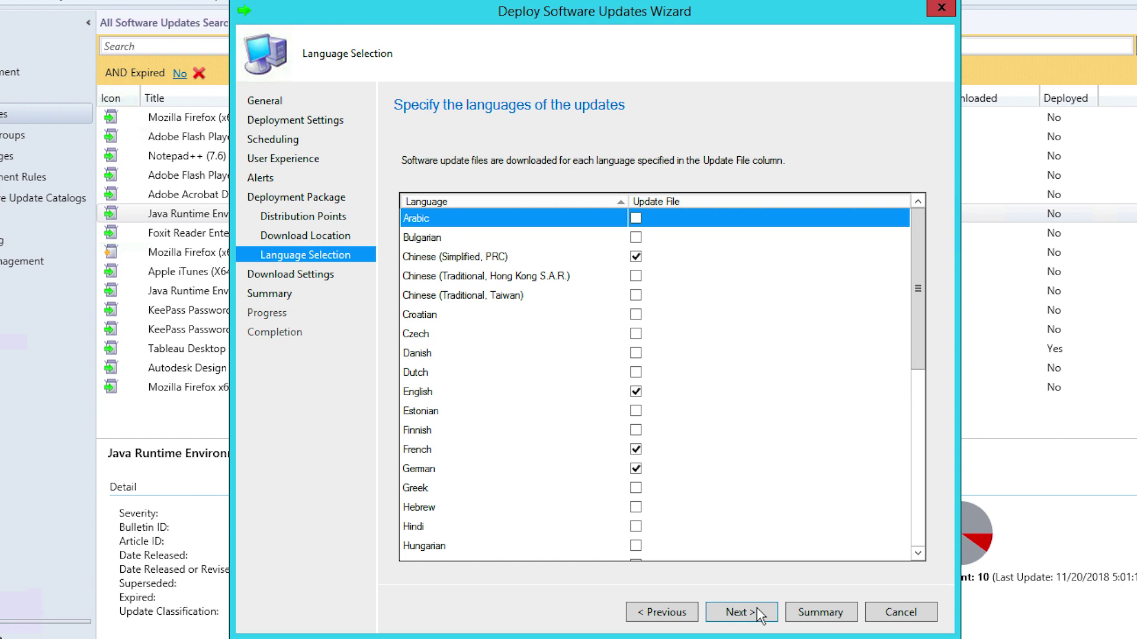
{"action": "left_click", "coordinate": [760, 616]}
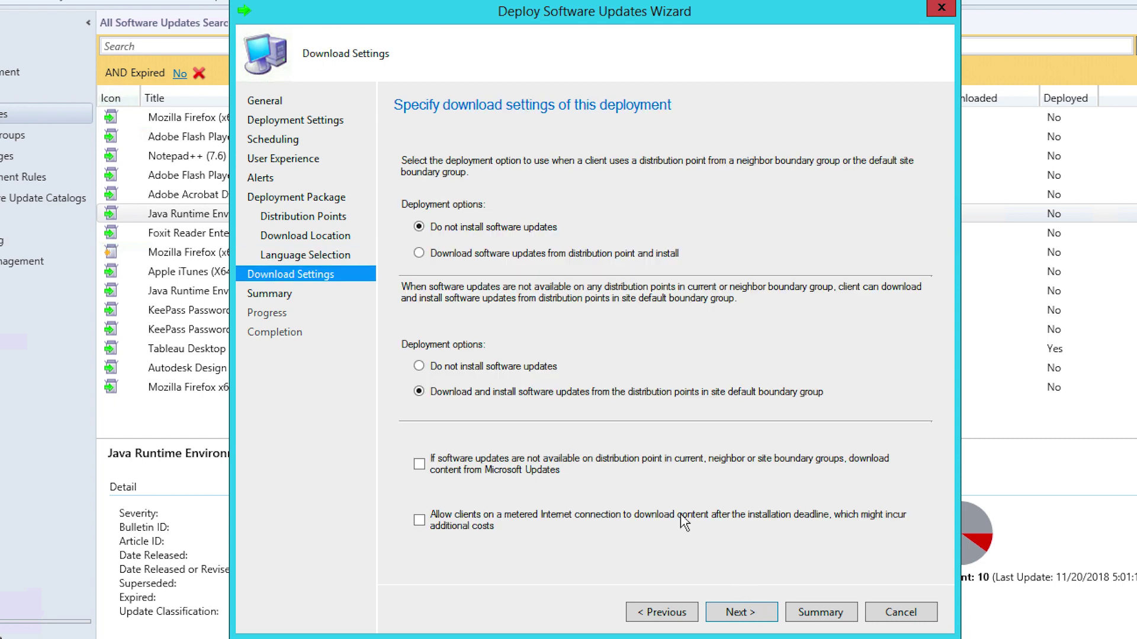
{"action": "left_click", "coordinate": [436, 261]}
{"action": "left_click", "coordinate": [737, 615]}
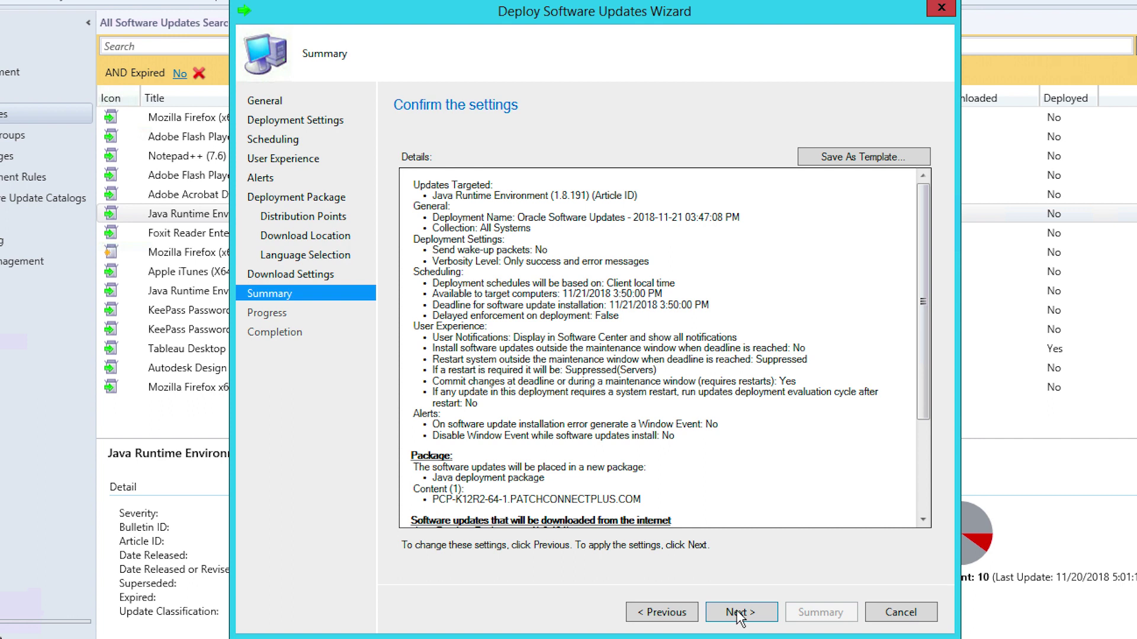
Run the Java update deployment and review the Completion details confirming success.
{"action": "left_click", "coordinate": [738, 613]}
{"action": "left_click", "coordinate": [738, 613]}
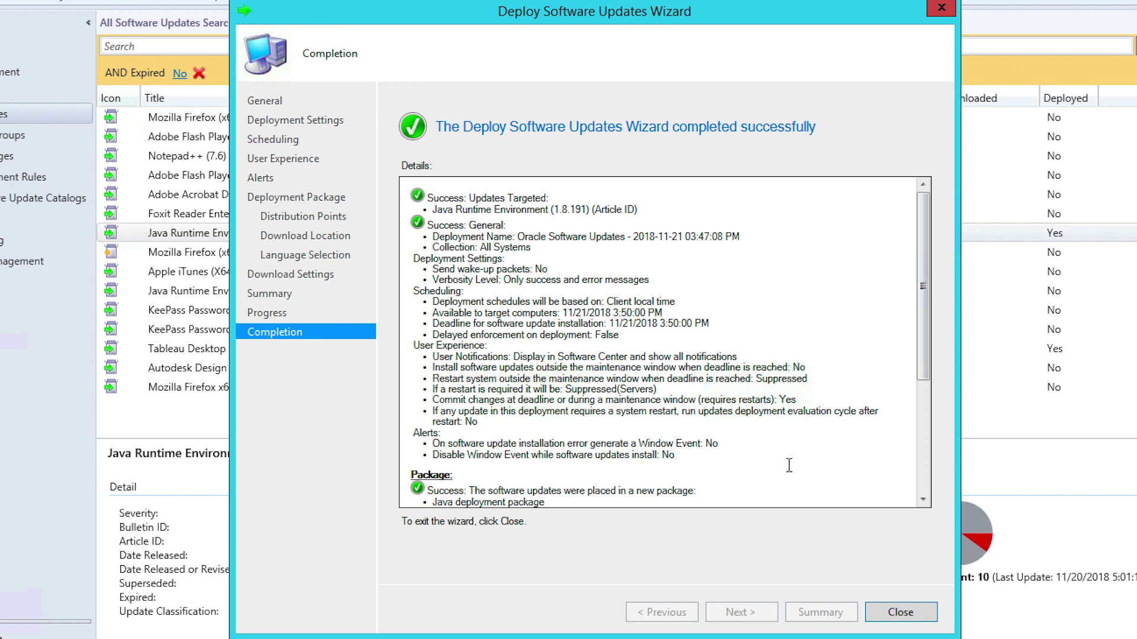
{"action": "scroll", "coordinate": [789, 466], "scroll_direction": "down", "scroll_amount": 5}
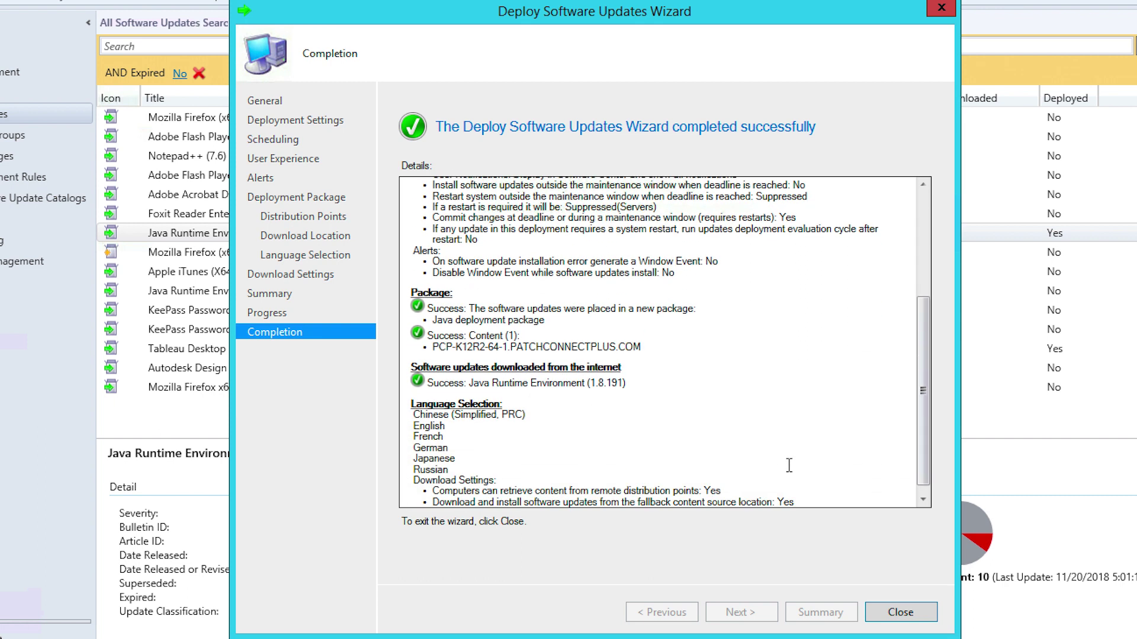
{"action": "scroll", "coordinate": [788, 465], "scroll_direction": "down", "scroll_amount": 1}
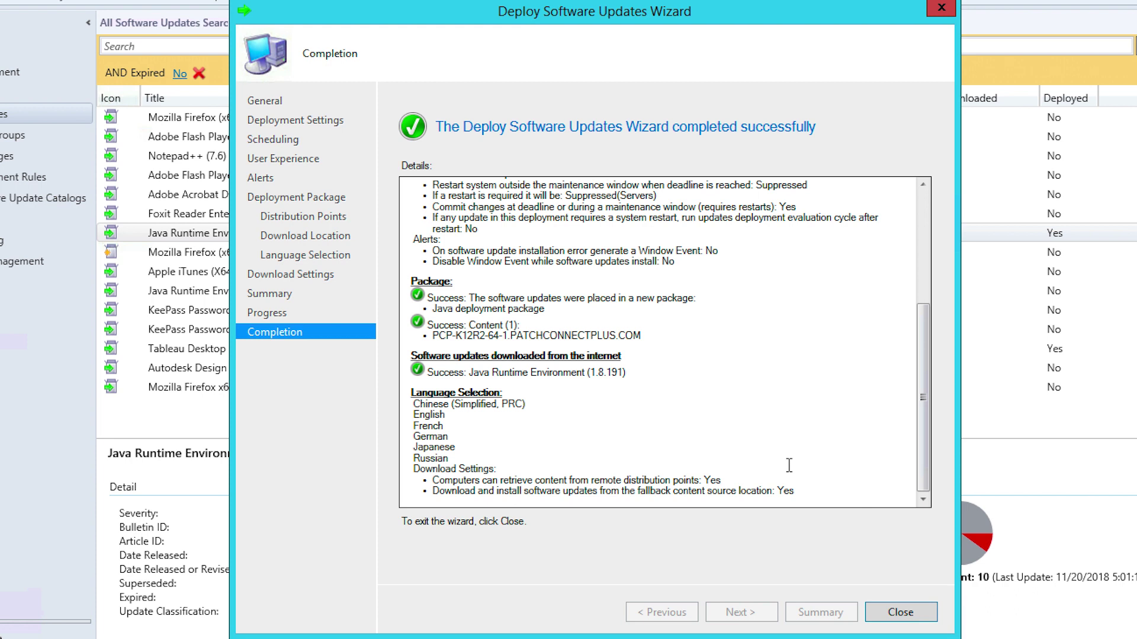